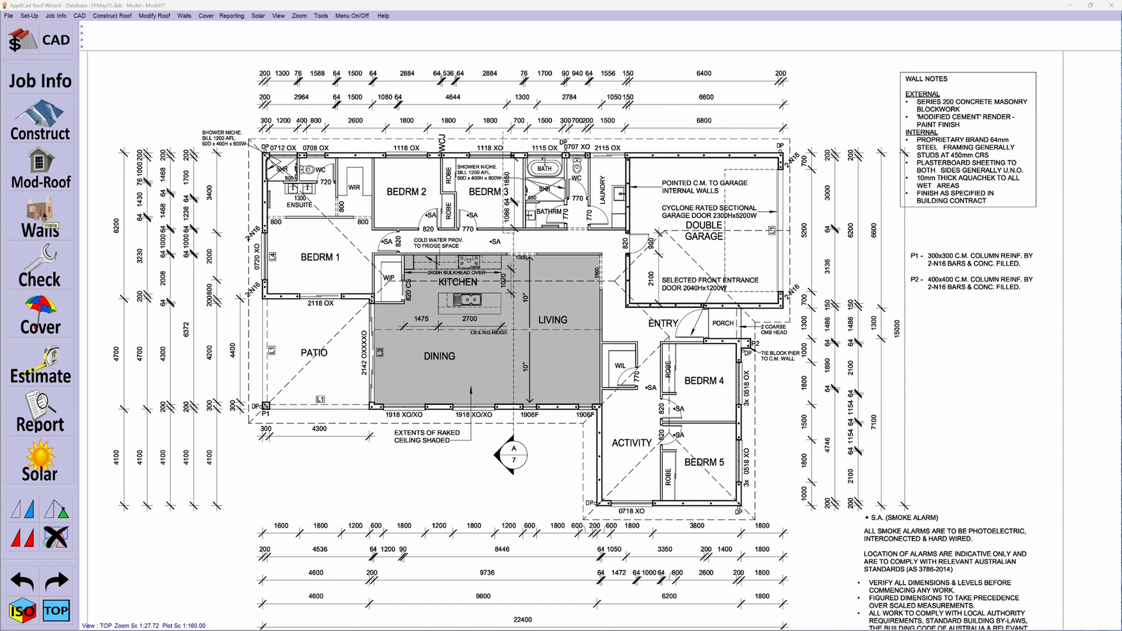
Step: Start digitising a roof outline at the Double Garage's upper-right corner and trace its right-hand outer wall downward, about 6635 mm
click(36, 123)
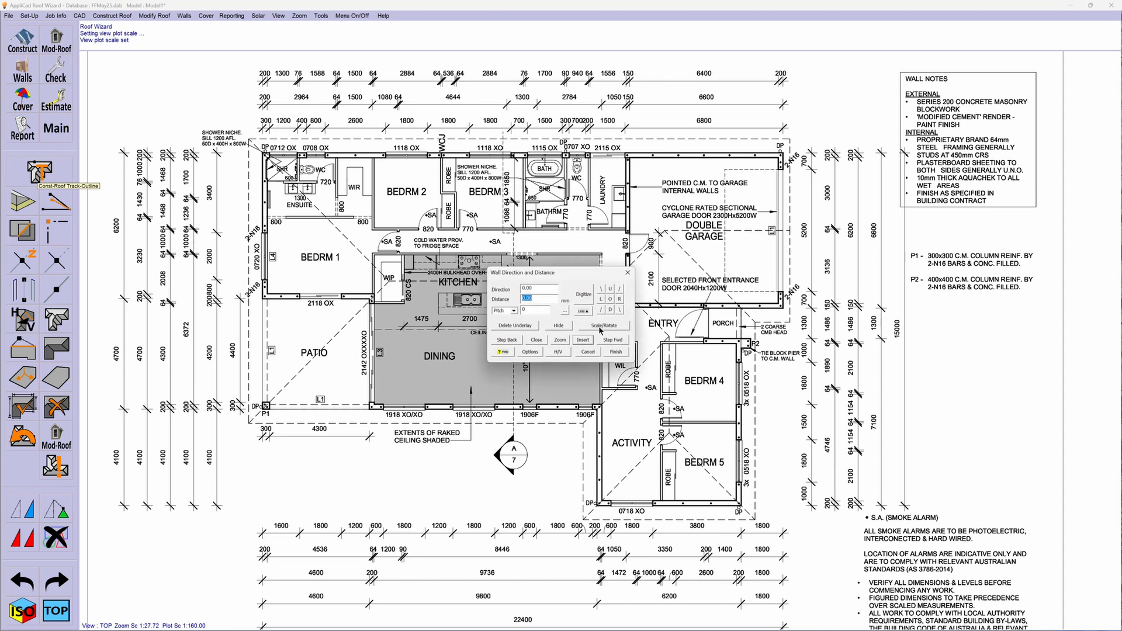
click(584, 295)
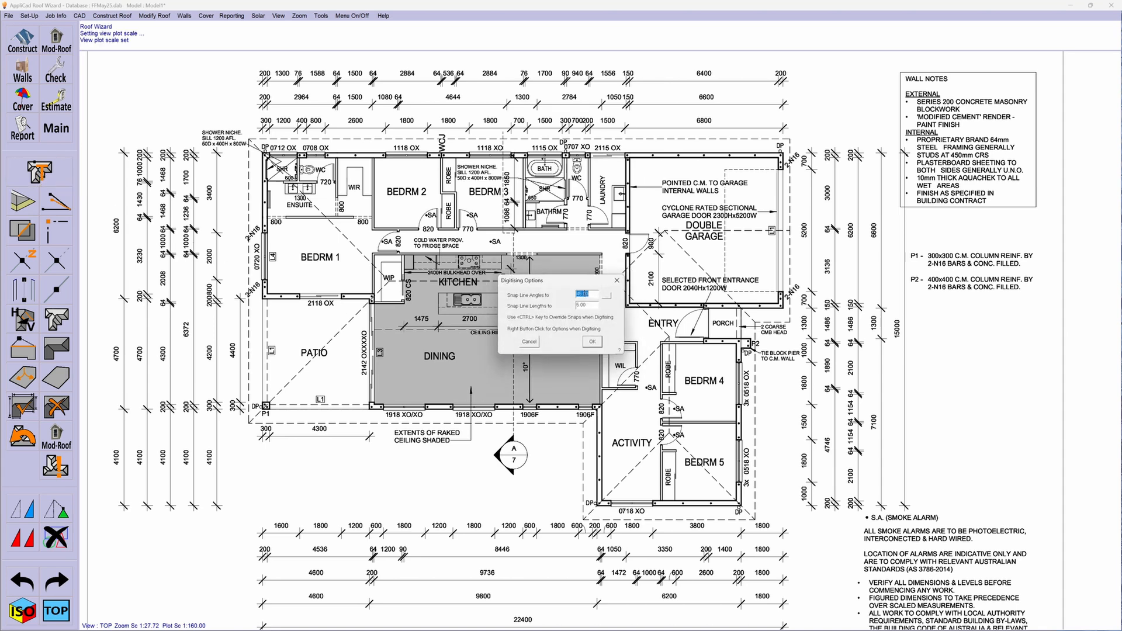
click(592, 343)
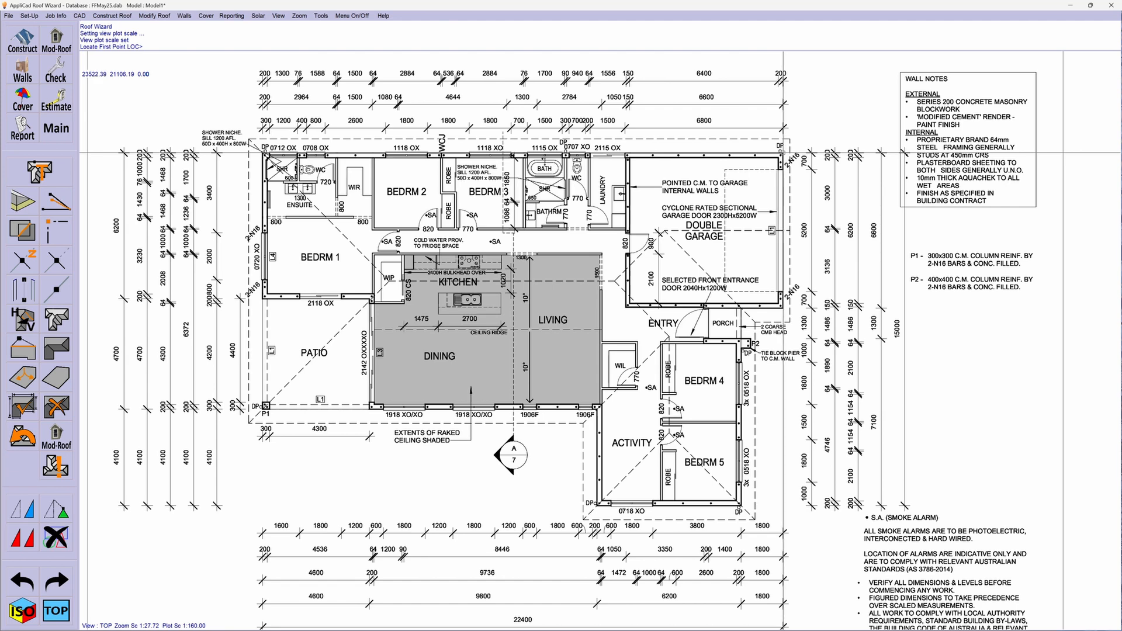
click(783, 153)
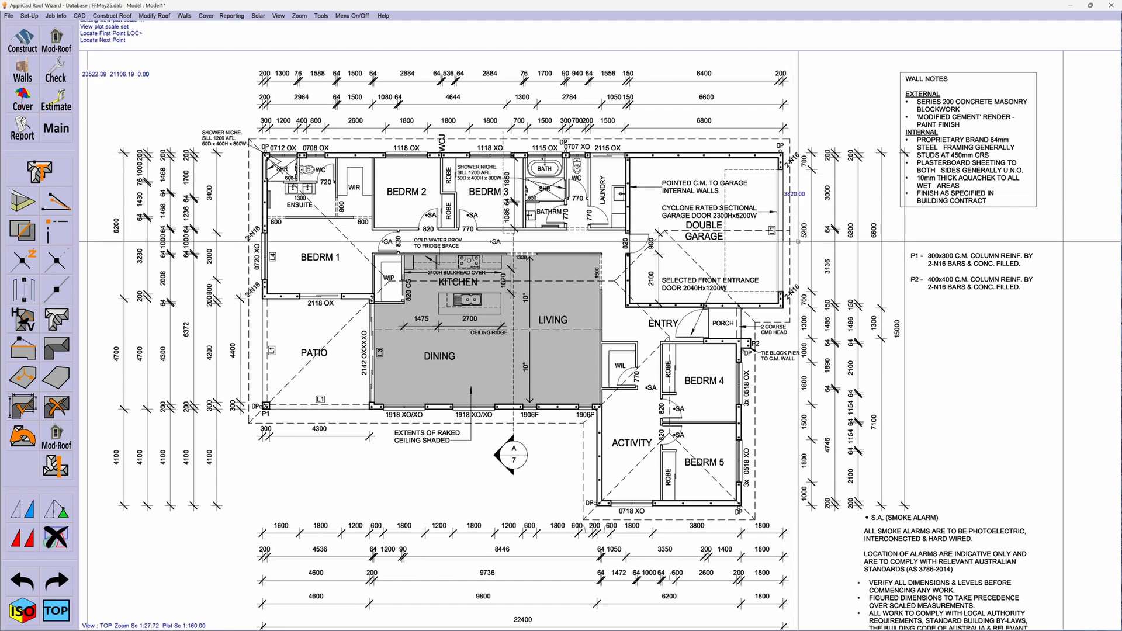
click(782, 307)
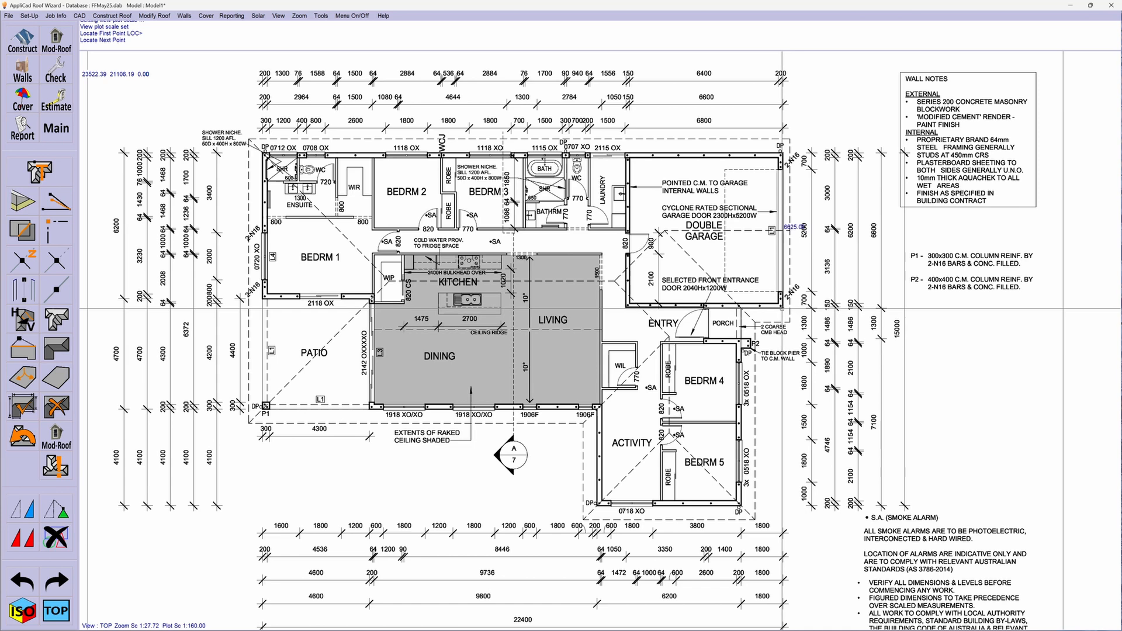
click(782, 308)
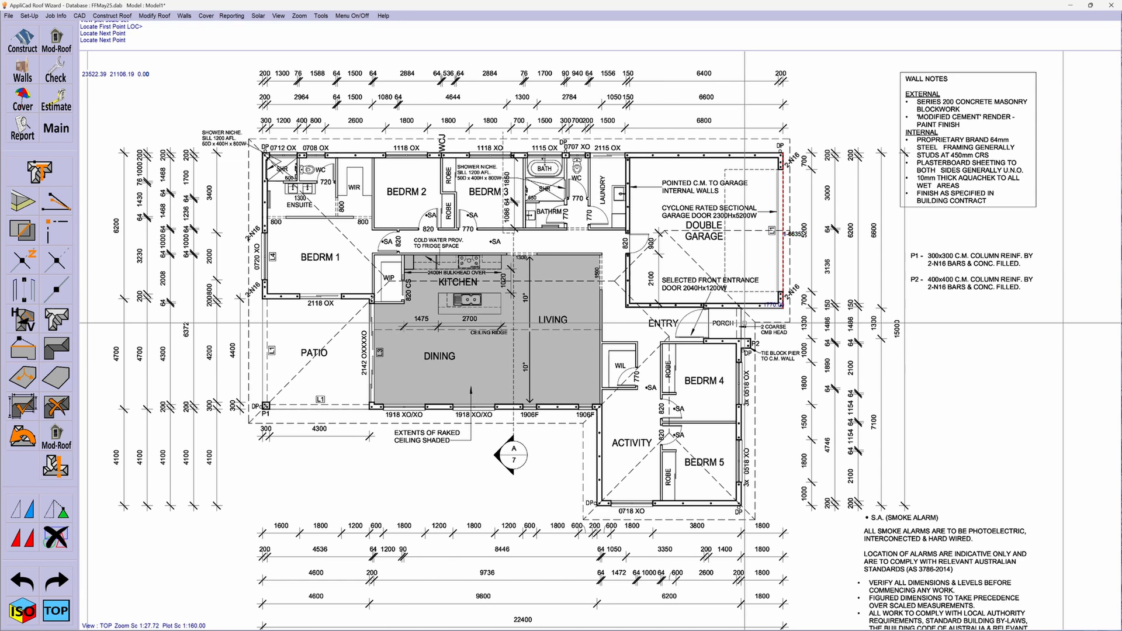
Step: Continue the roof outline 1800 mm left along the garage's lower wall and 7100+1300 mm down past Bedrooms 4 and 5
text(00)
key(Return)
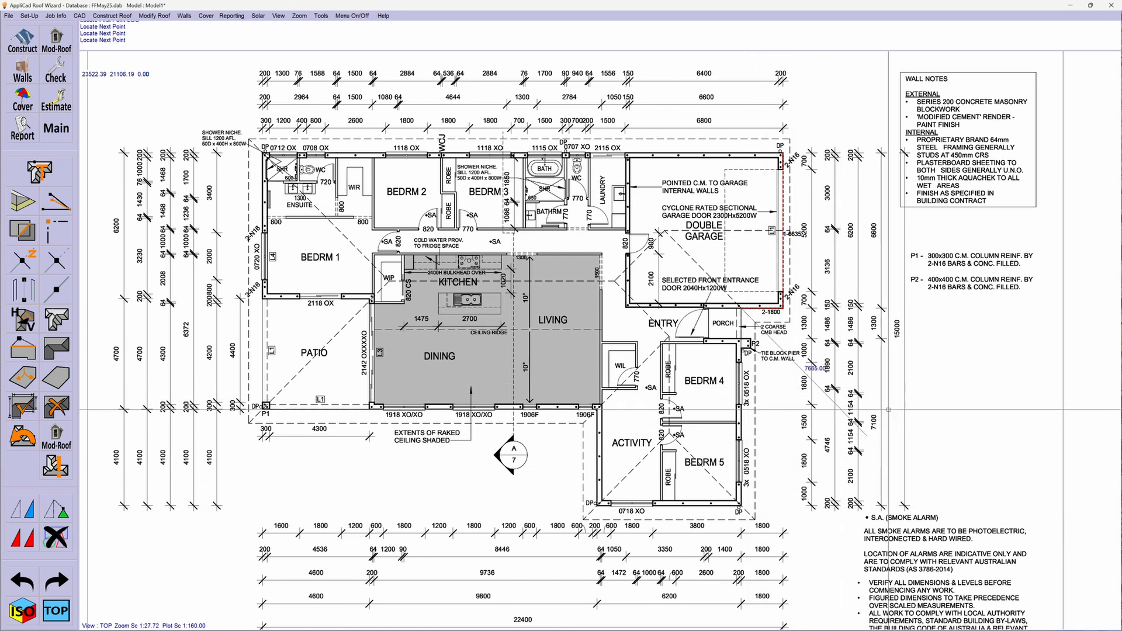
text(d)
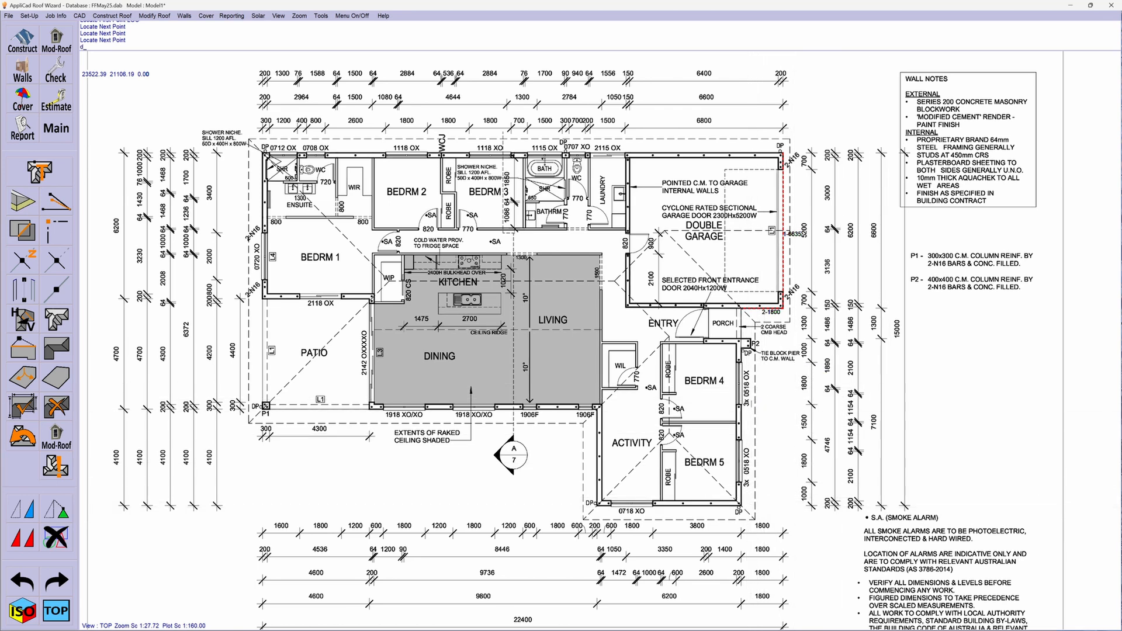
text(7100+1300)
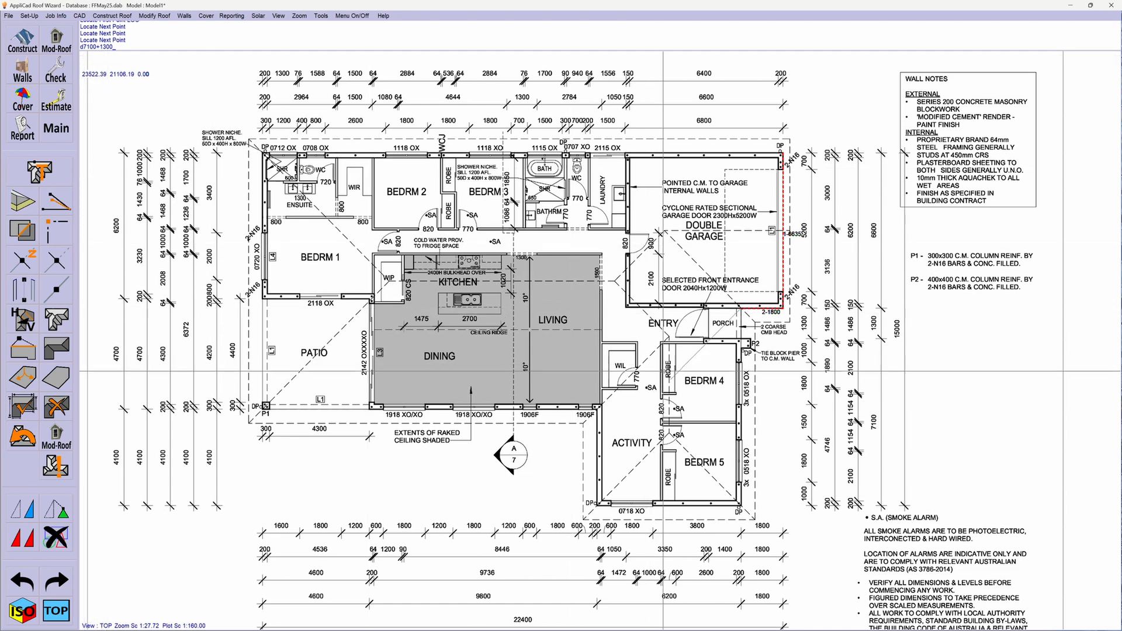
key(Return)
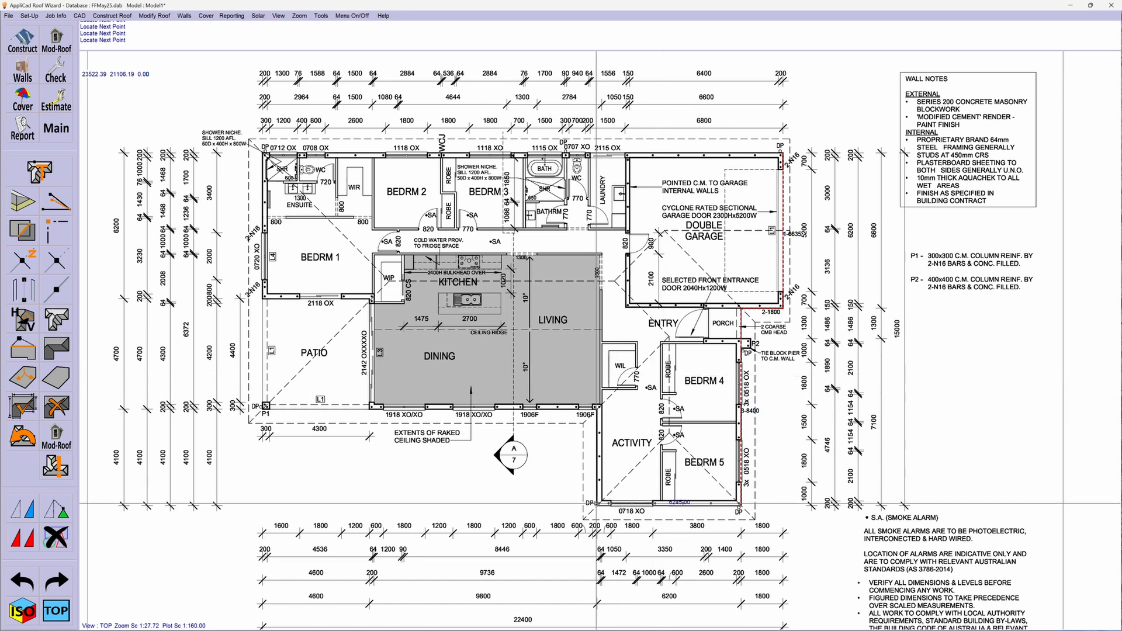
Step: Trace the outline 6200 mm left below Bedroom 5 and Activity, and 4100 mm up Activity's outer wall
text(l)
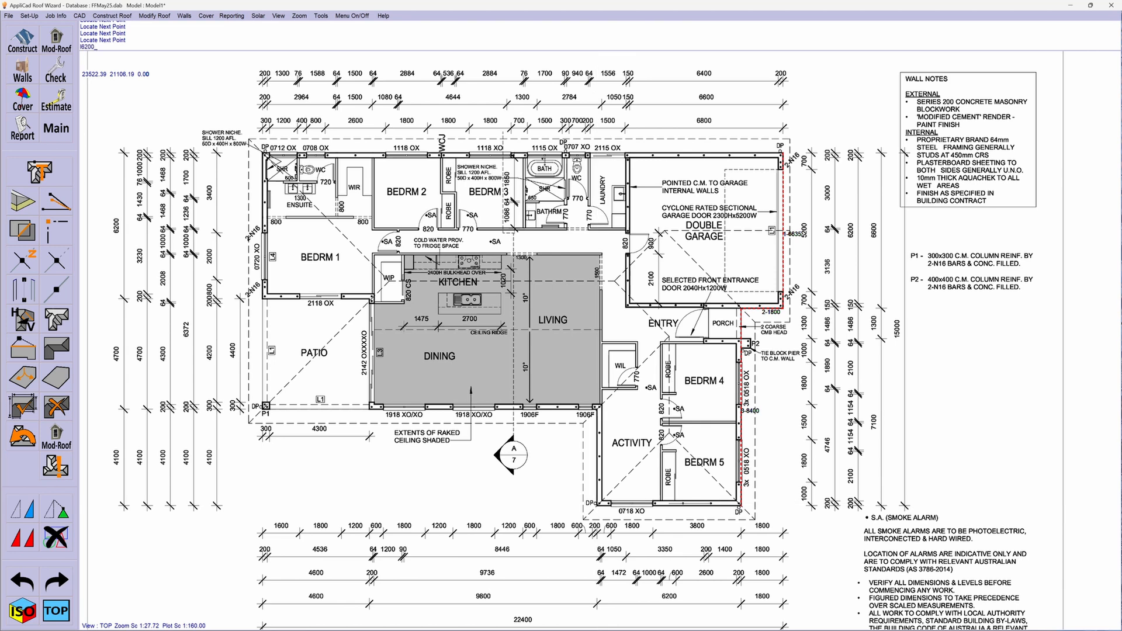
text(6200)
key(Return)
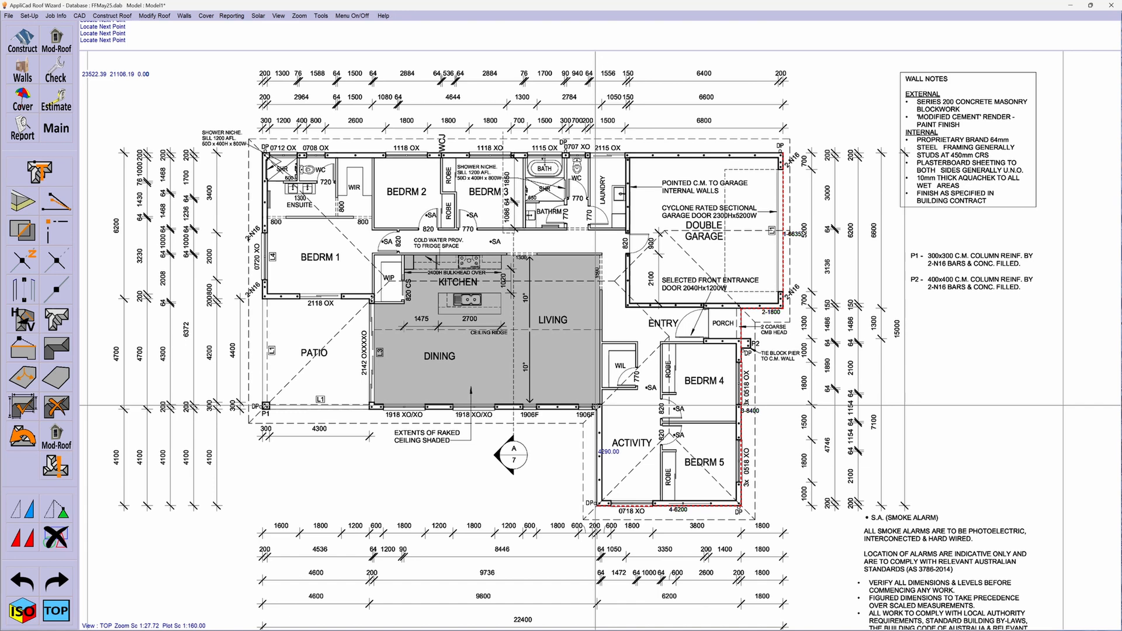
text(l4100)
key(Return)
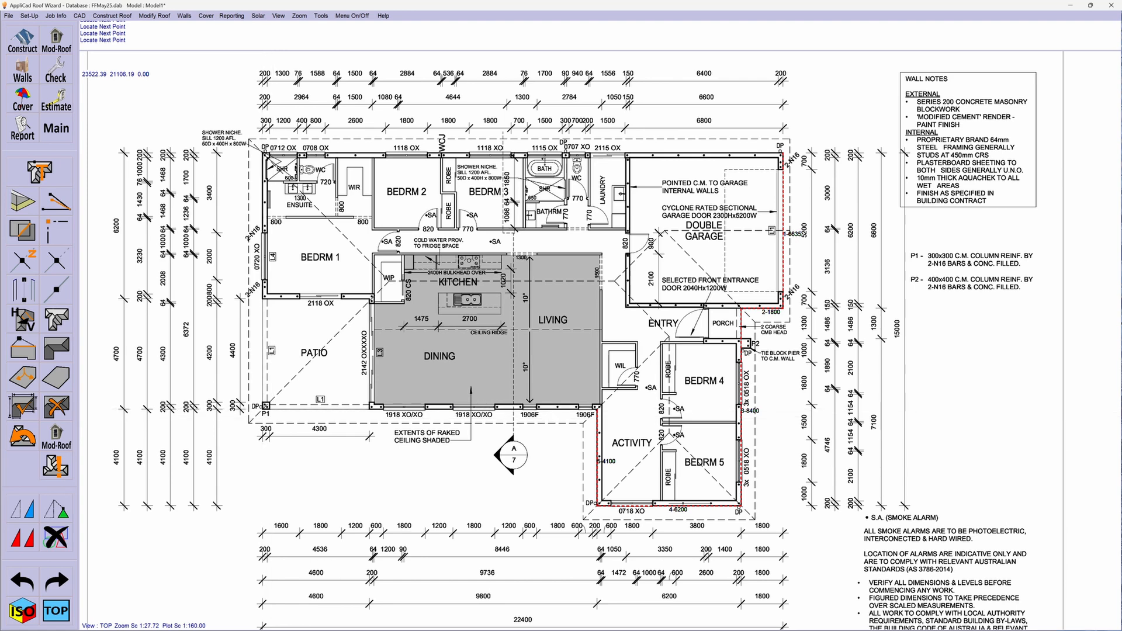
Step: Extend the outline about 14450 mm left to the patio's lower-left corner and close it with the Close Square method
click(265, 408)
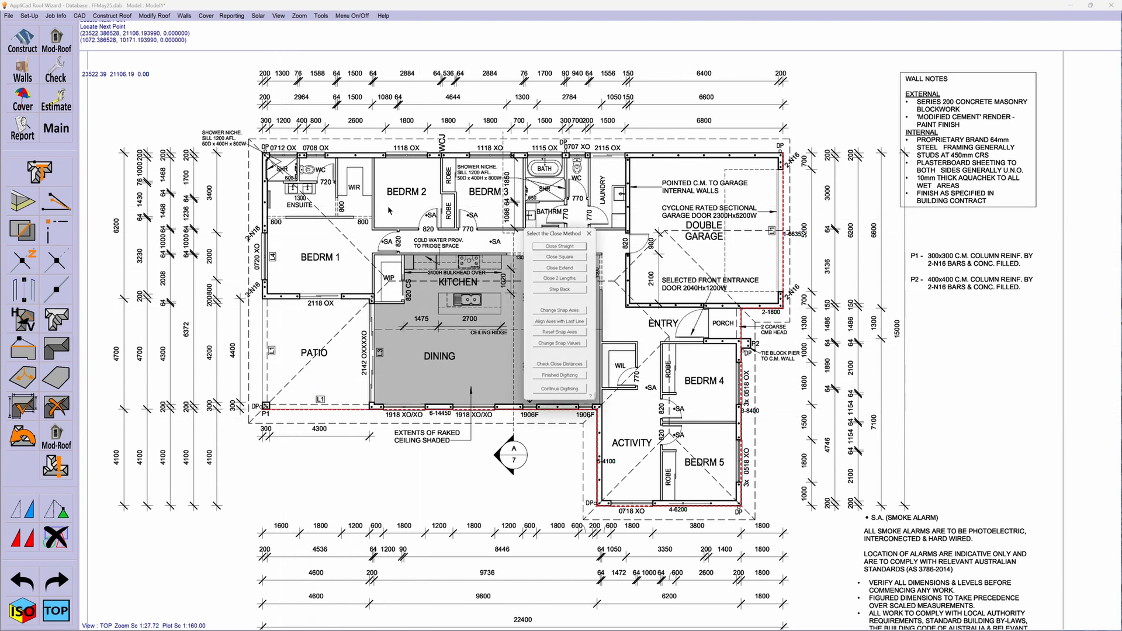
click(561, 255)
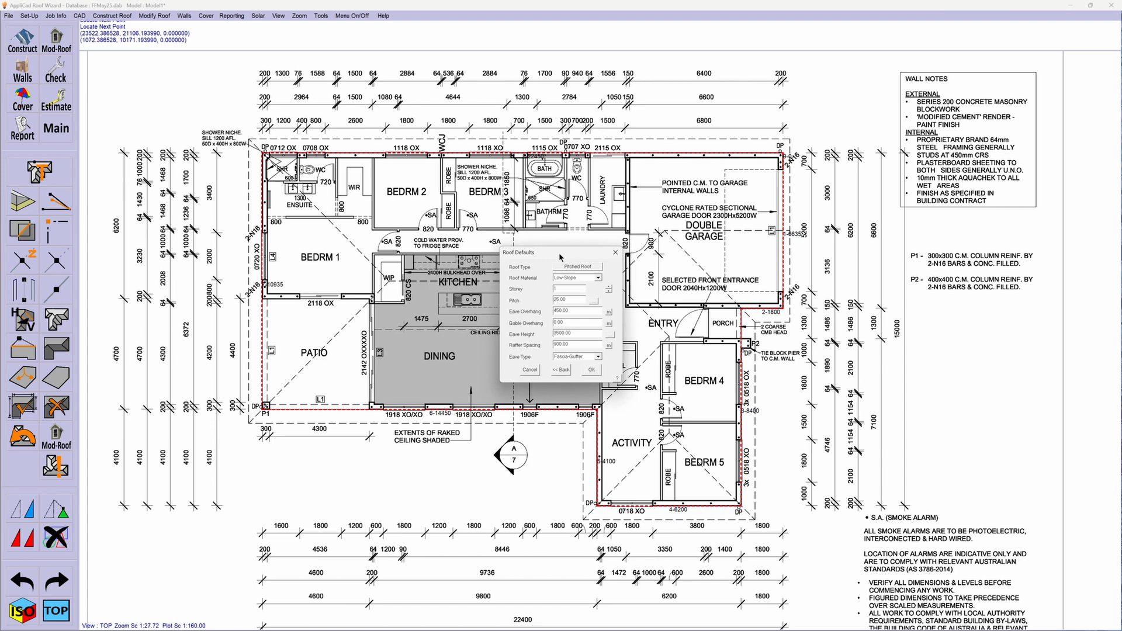
Step: Set the roof material to Tiles, and measure the eave overhang above the garage on the plan, entering it as 575 mm
click(598, 278)
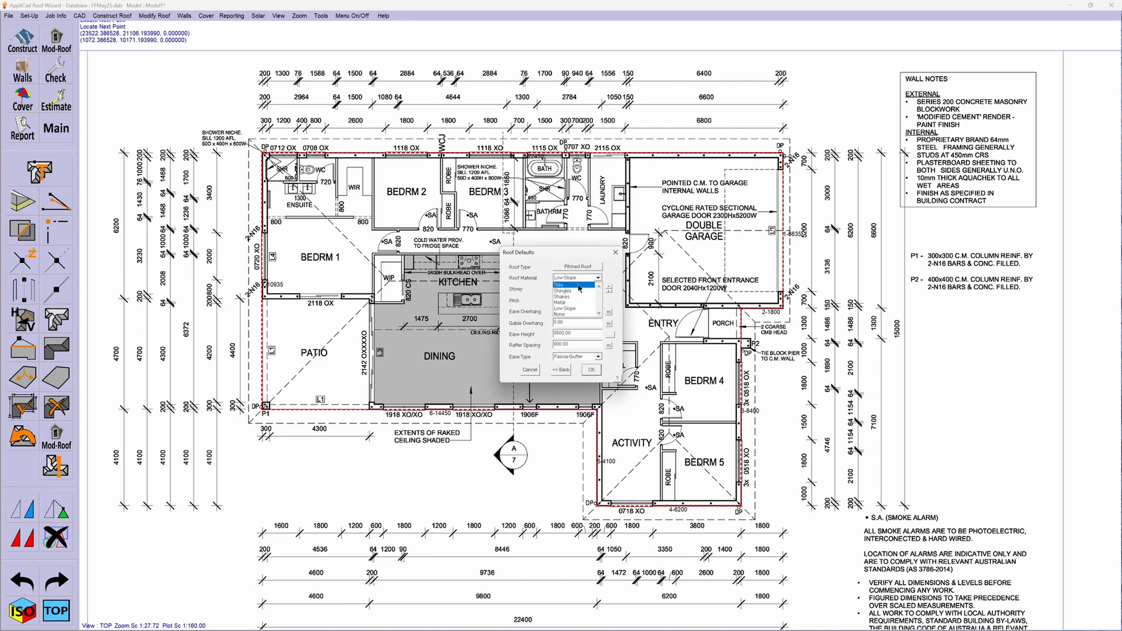
click(574, 285)
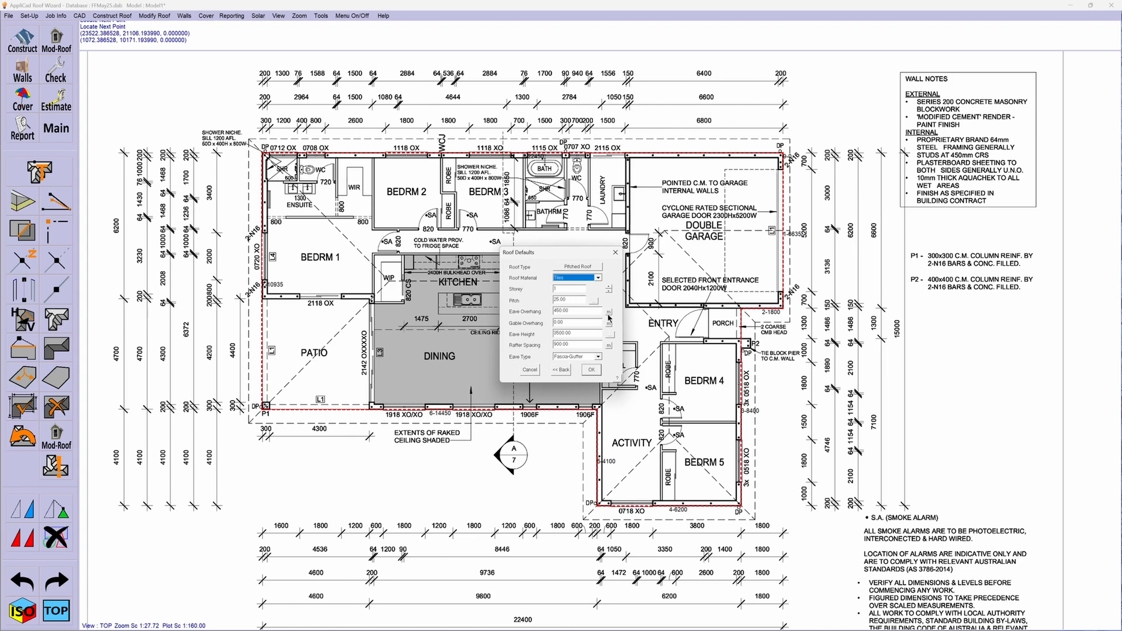
key(Return)
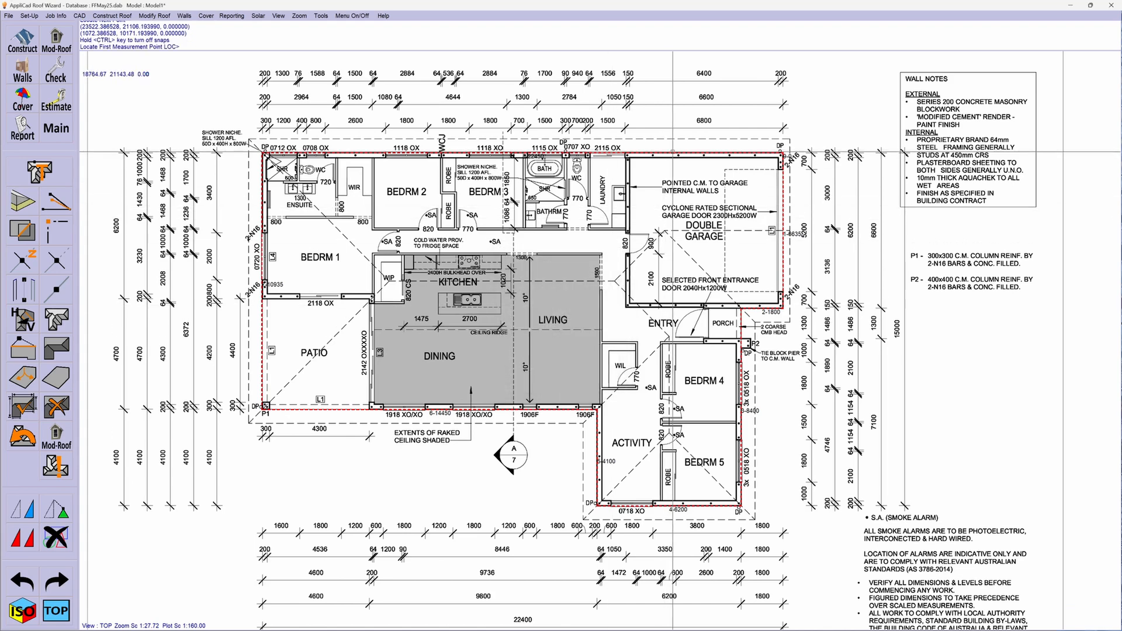
click(673, 141)
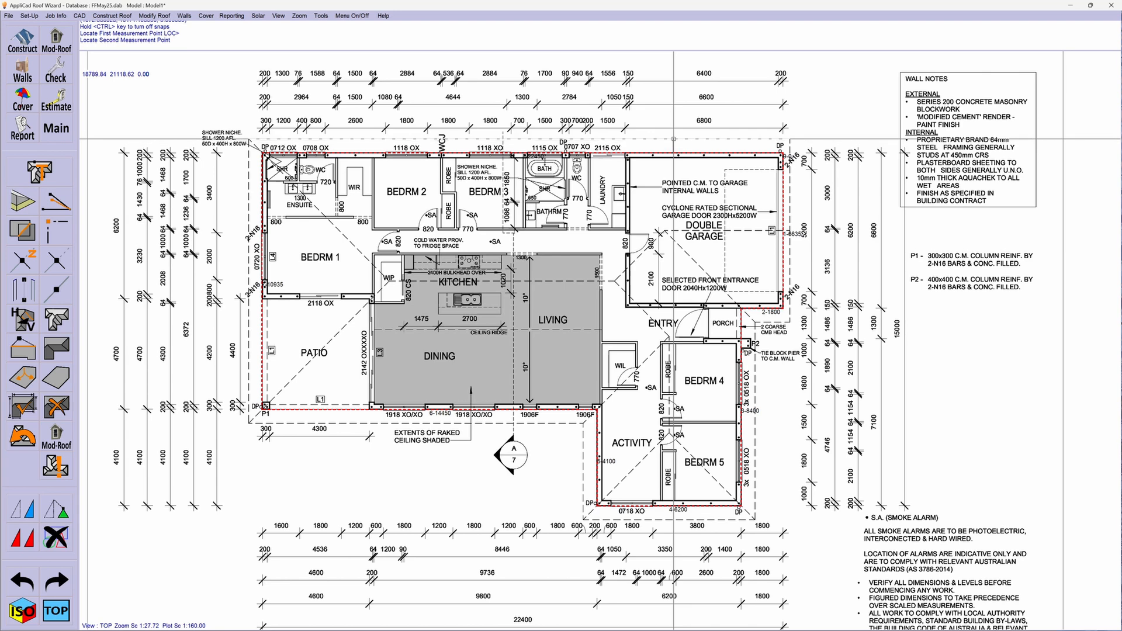
click(673, 139)
drag(574, 313, 560, 309)
text(575)
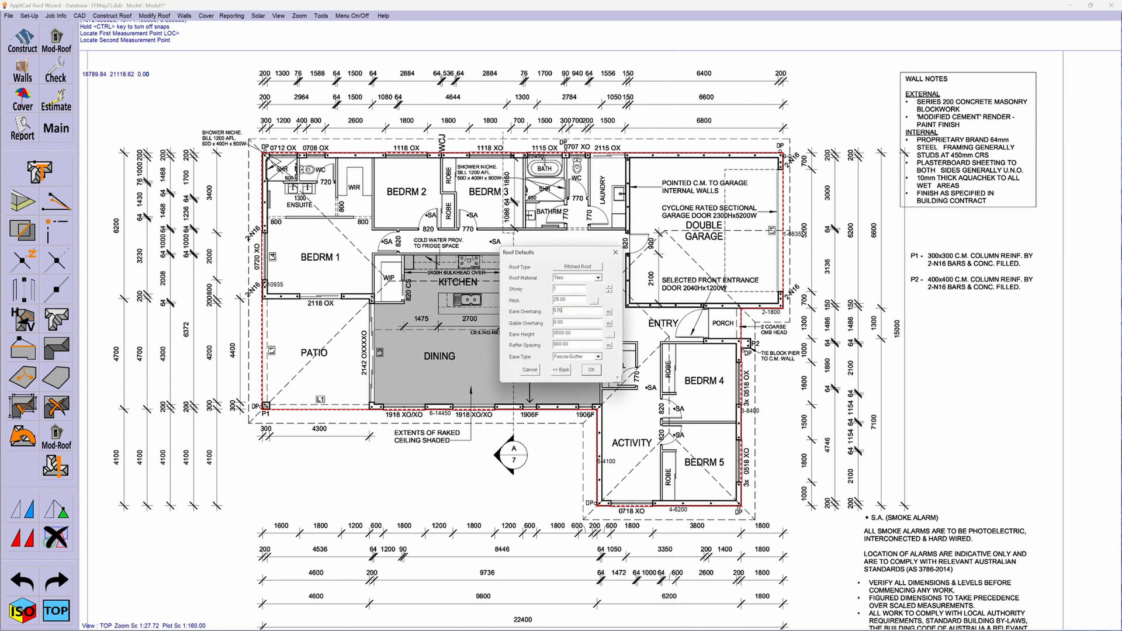
Step: Measure the gable overhang at the garage's right-hand wall, set it to 300 mm and accept the roof defaults
click(607, 324)
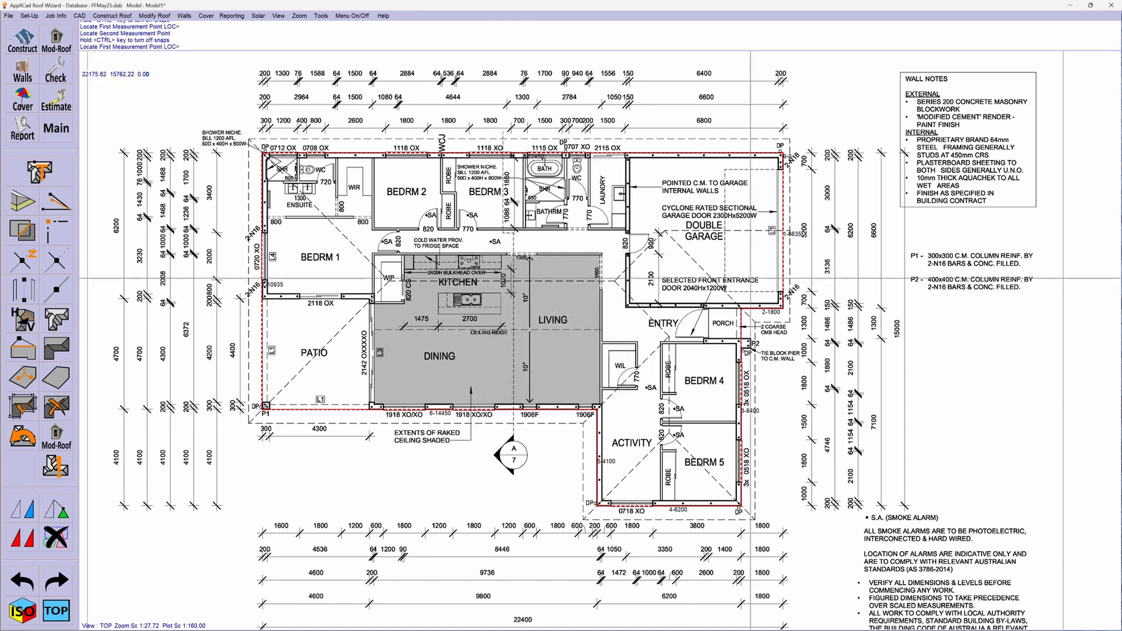
click(788, 277)
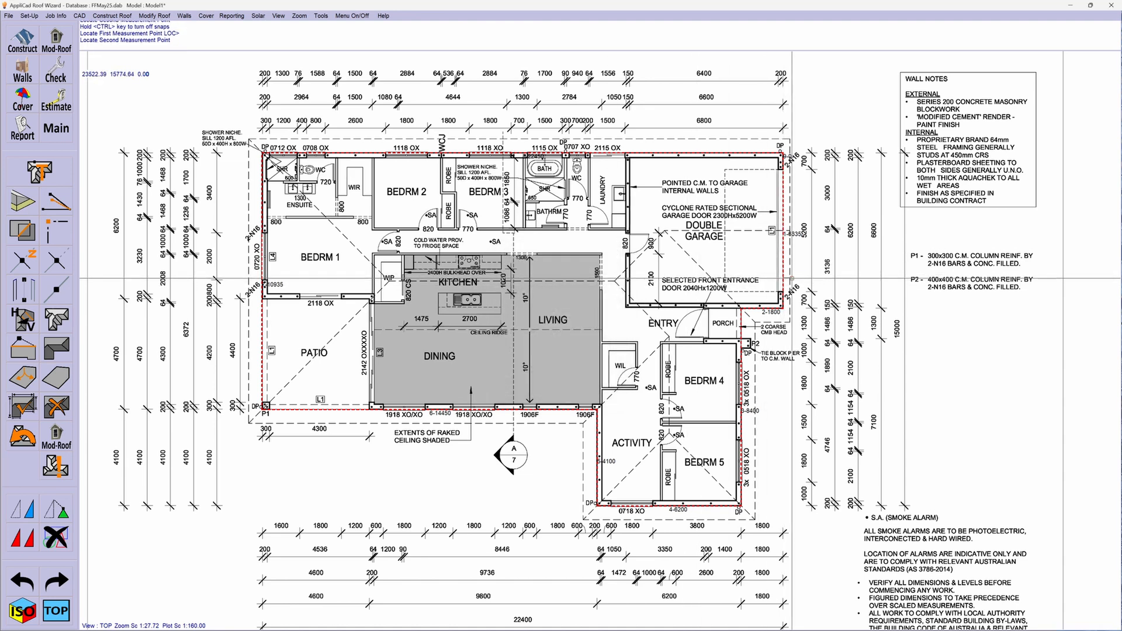
click(791, 277)
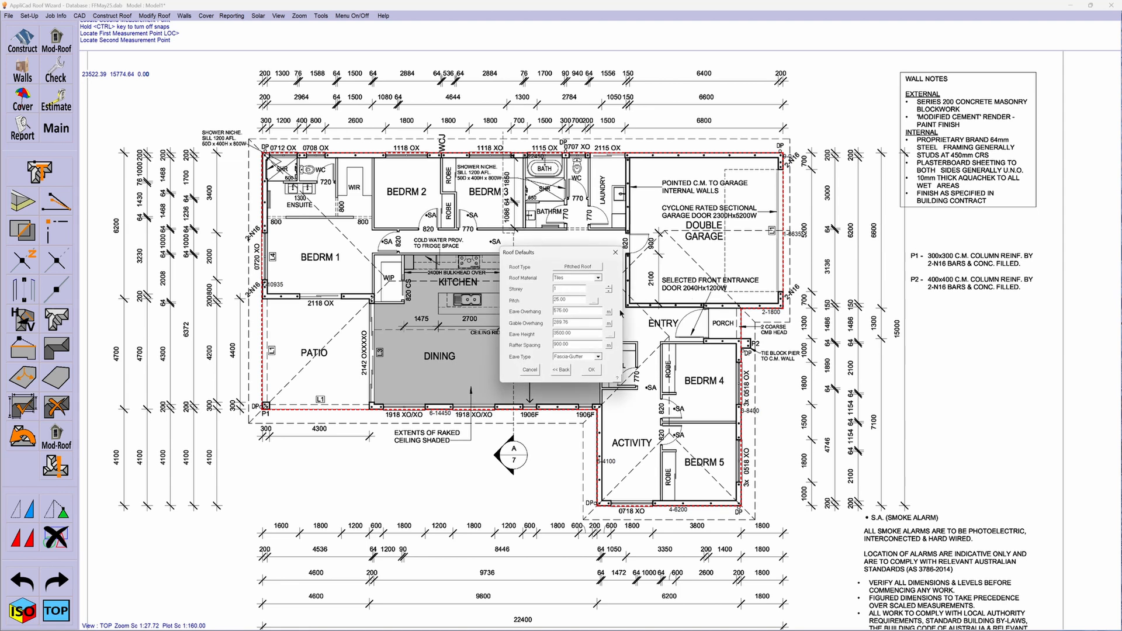
drag(565, 322, 549, 322)
text(300)
click(592, 369)
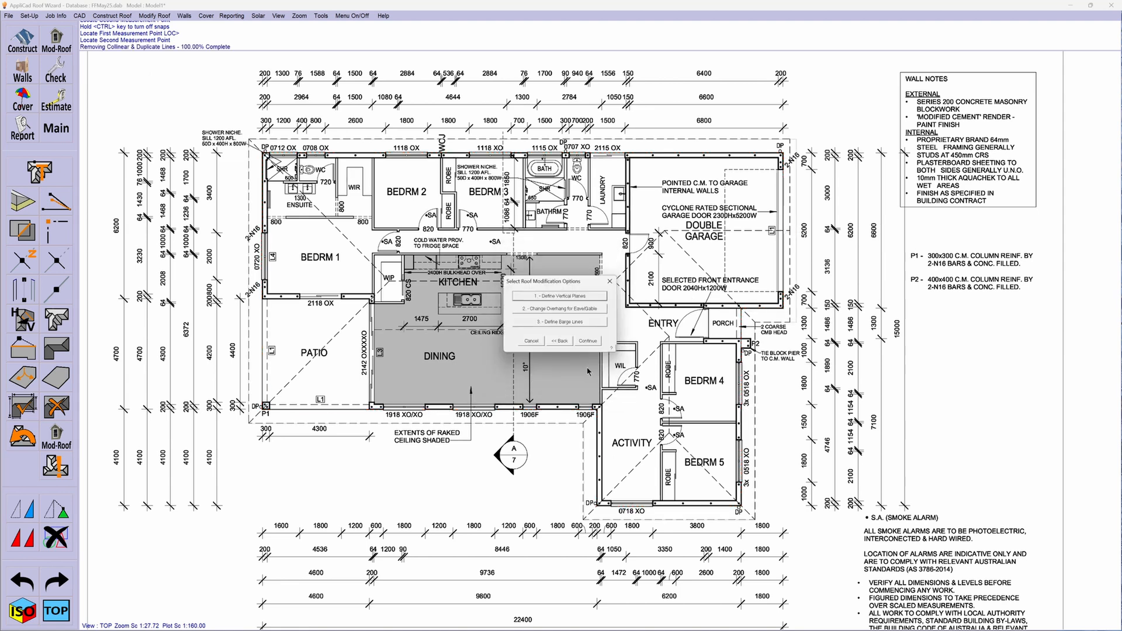
Step: Define the Double Garage's right-hand outer wall as a vertical plane so that it forms a gable
click(561, 296)
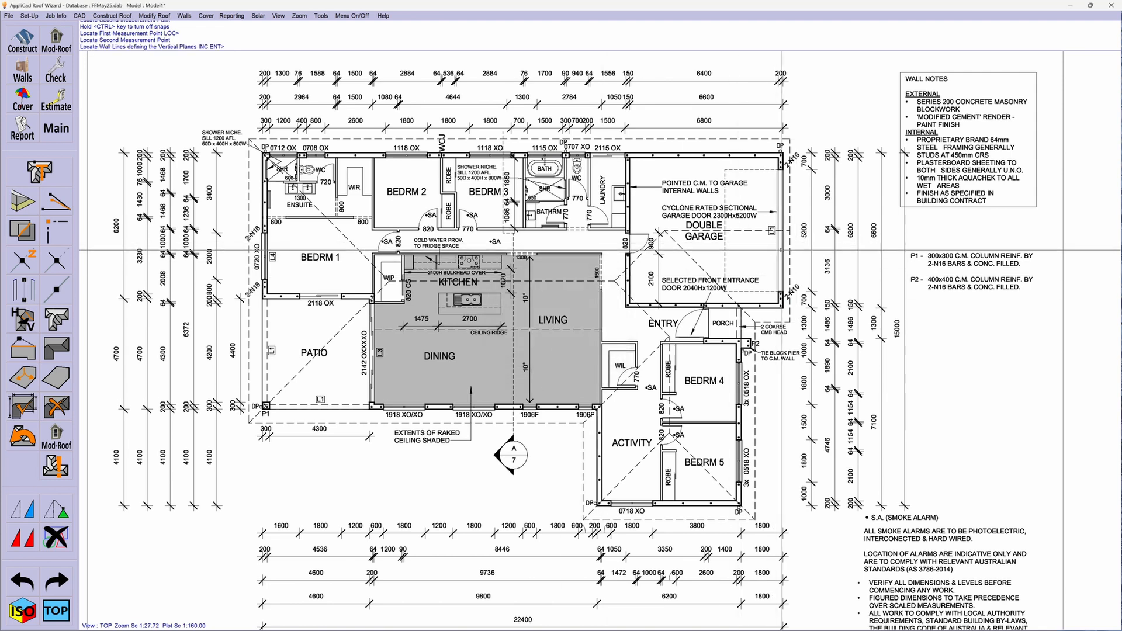
click(784, 252)
right_click(729, 280)
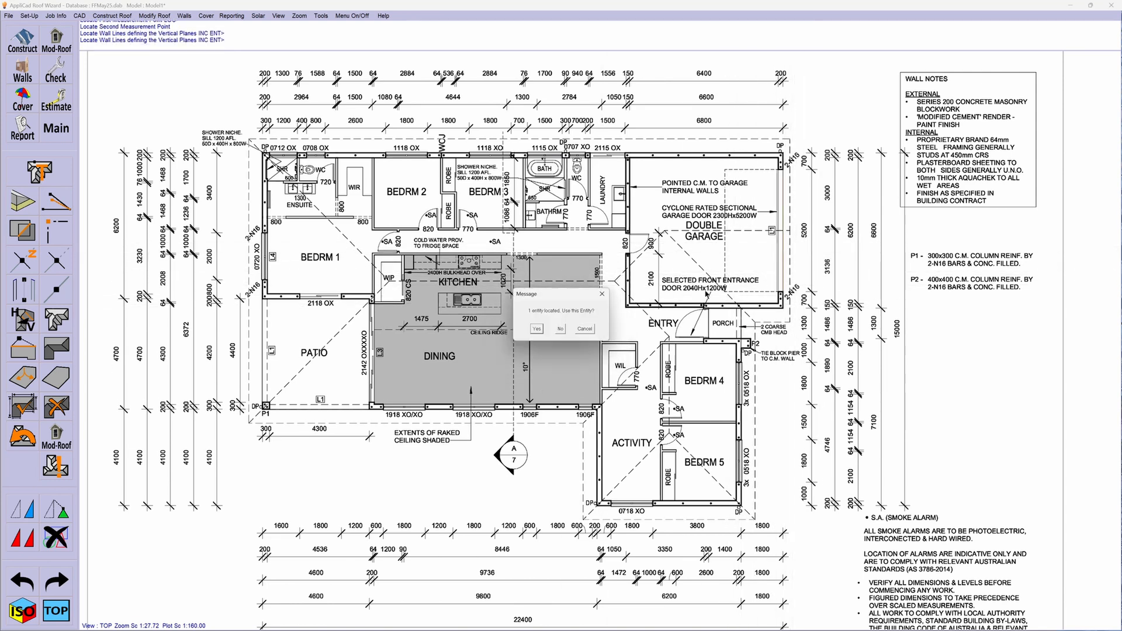
click(536, 329)
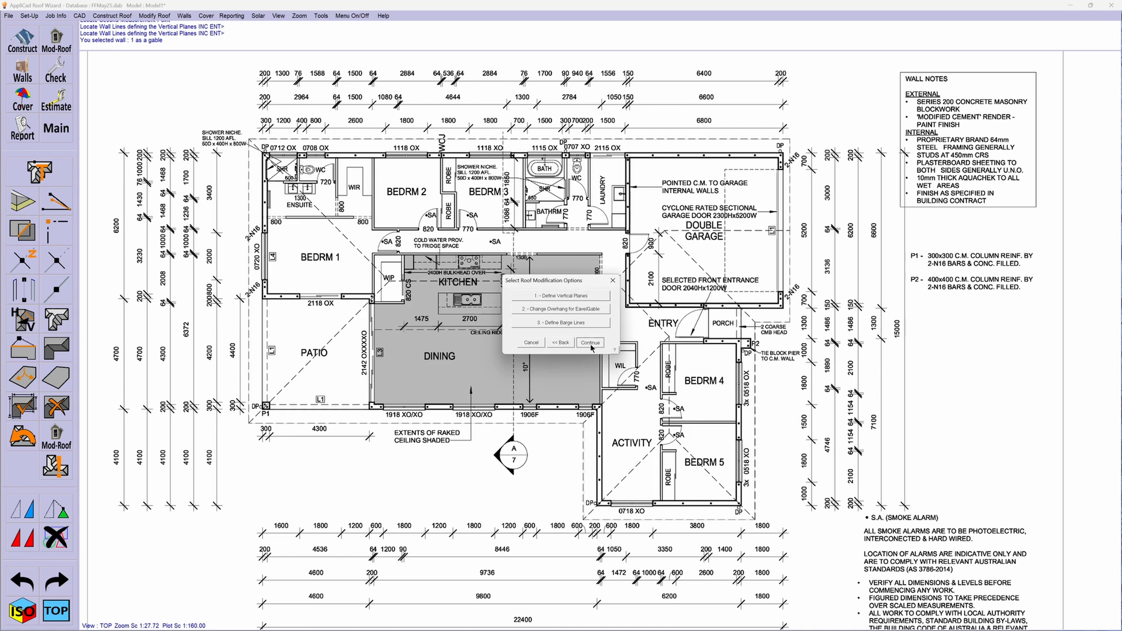